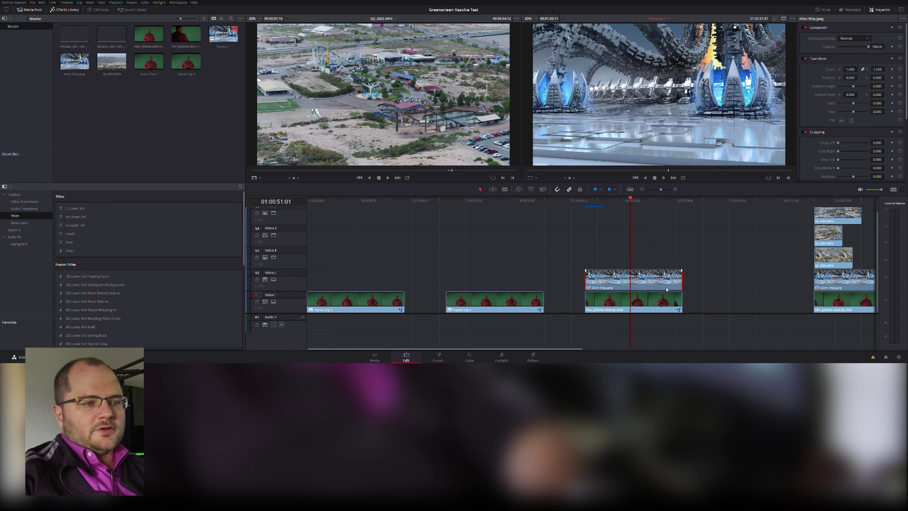
Step: Combine the third green-screen clip and the Alien Ship image above it into a Fusion clip, and open it on the Fusion page
{"action": "left_click_drag", "start_coordinate": [666, 254], "coordinate": [631, 304]}
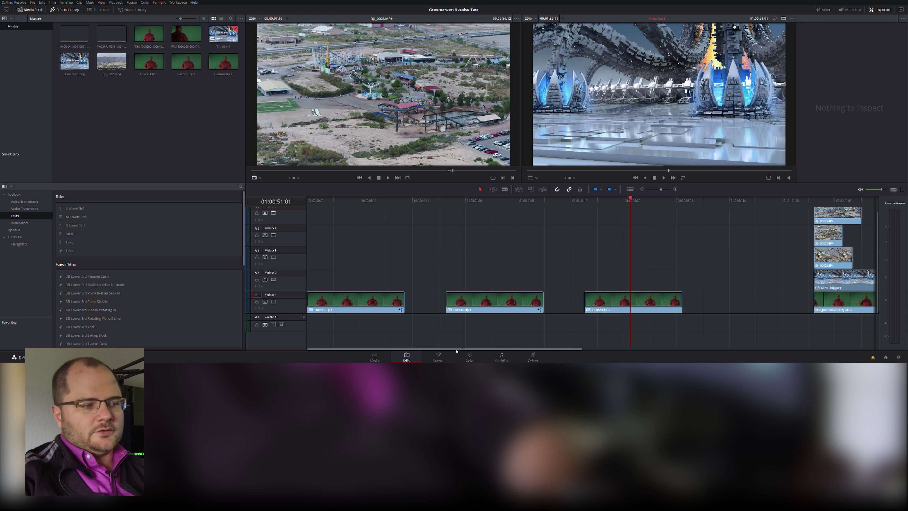
{"action": "left_click", "coordinate": [440, 358]}
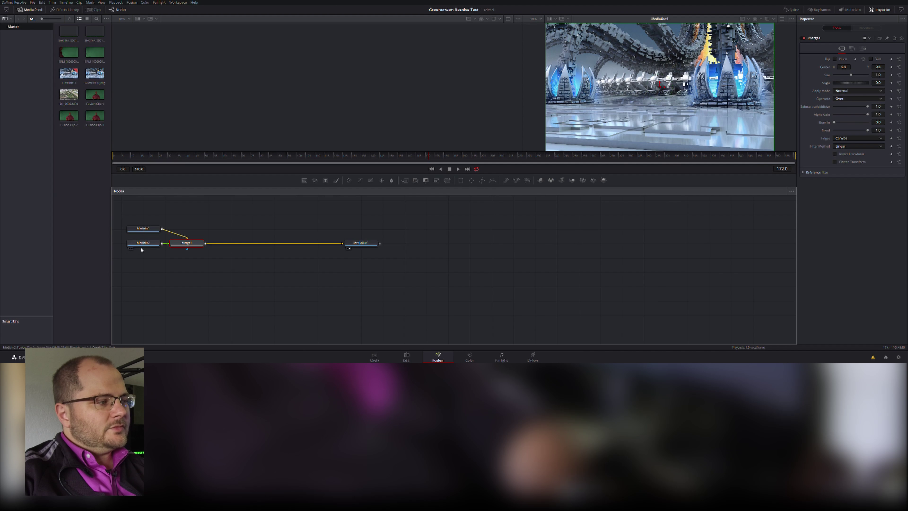
Step: Rearrange the MediaIn, Merge1 and MediaOut1 nodes with more space, and show tile pictures on both MediaIn nodes
{"action": "left_click_drag", "start_coordinate": [141, 216], "coordinate": [396, 292]}
{"action": "left_click_drag", "start_coordinate": [186, 242], "coordinate": [256, 286]}
{"action": "left_click_drag", "start_coordinate": [264, 245], "coordinate": [281, 328]}
{"action": "left_click", "coordinate": [252, 289]}
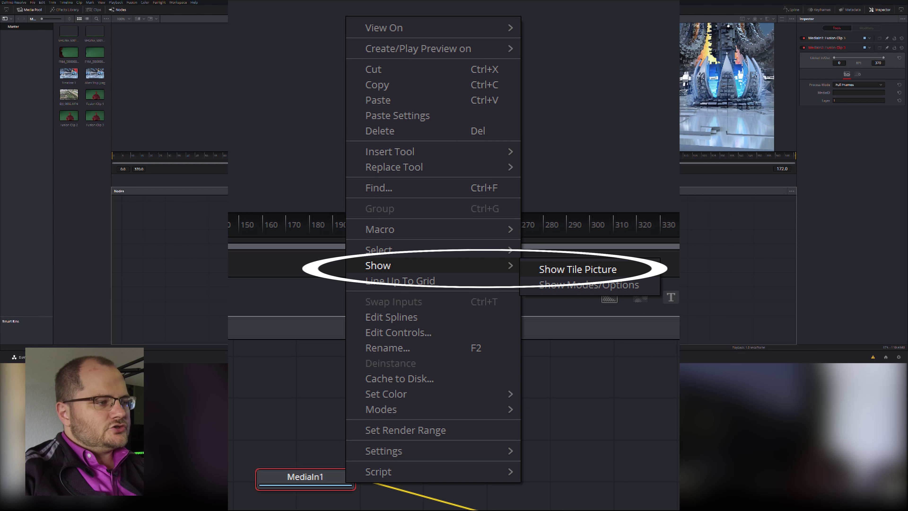
Step: Preview MediaIn1 and MediaIn2 in the viewers, ending with MediaIn2 in the first viewer and Merge1 in the second
{"action": "left_click", "coordinate": [248, 246]}
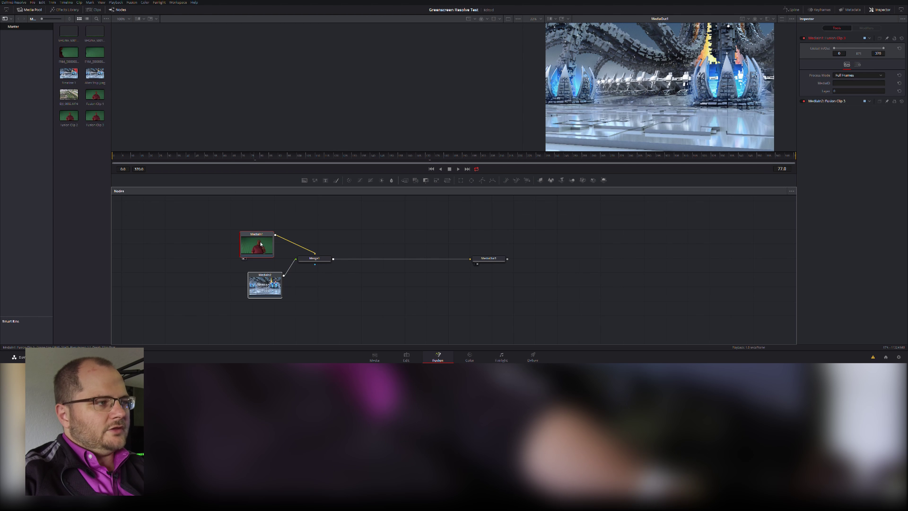
{"action": "key", "text": "1"}
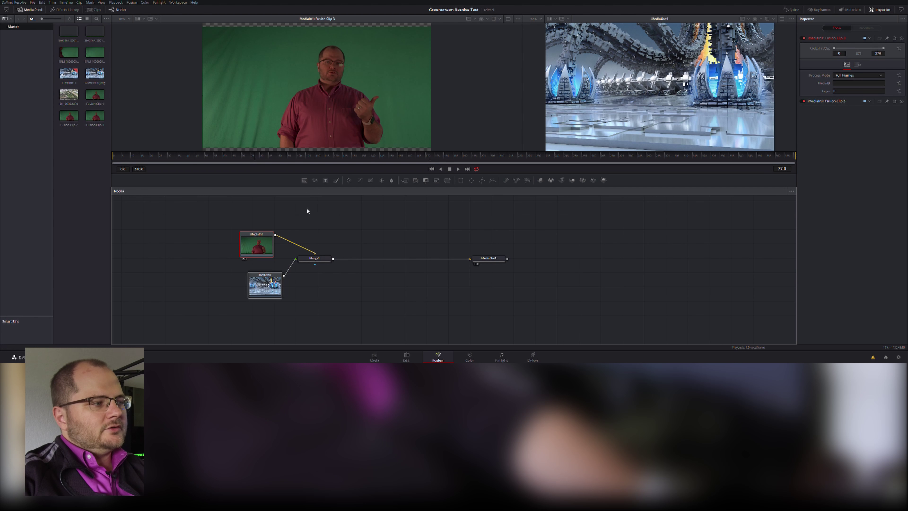
{"action": "left_click", "coordinate": [264, 288]}
{"action": "key", "text": "2"}
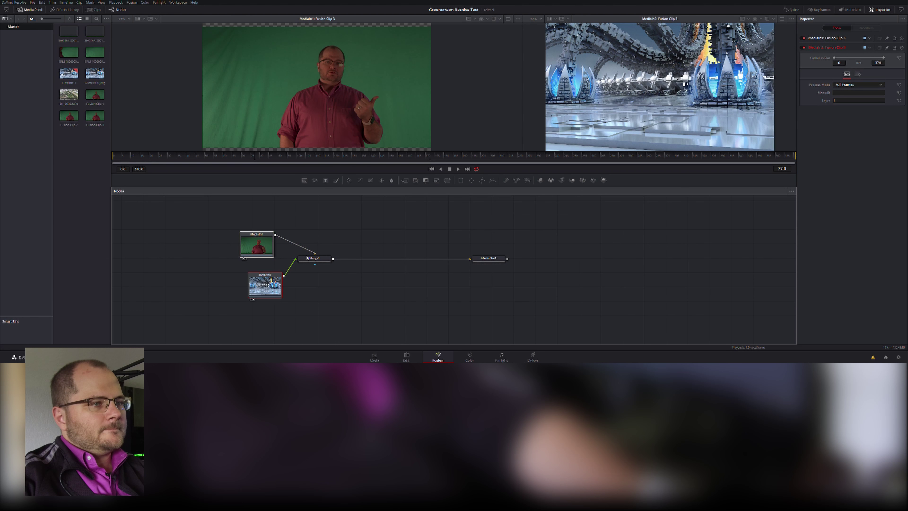
{"action": "key", "text": "1"}
{"action": "left_click", "coordinate": [308, 259]}
{"action": "key", "text": "2"}
Step: Move Merge1 farther from the source nodes and disconnect MediaIn1 from it
{"action": "left_click_drag", "start_coordinate": [313, 260], "coordinate": [343, 257]}
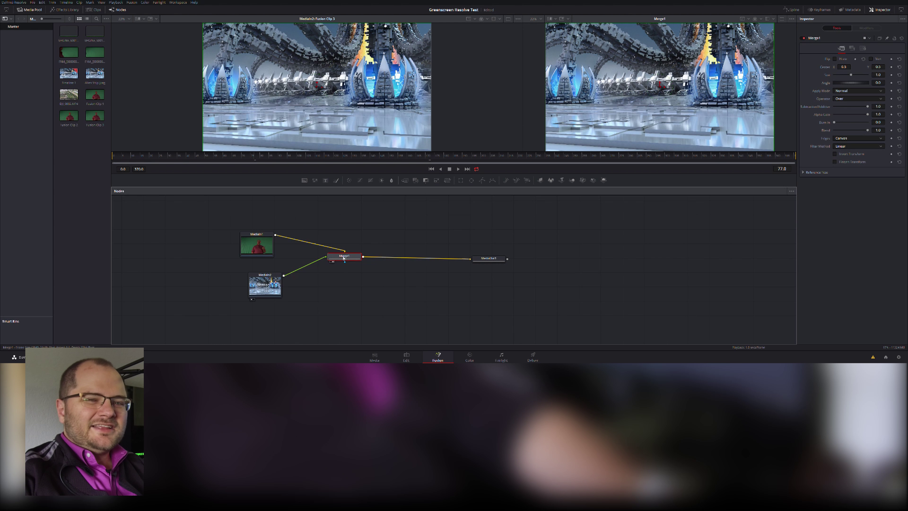
{"action": "left_click", "coordinate": [322, 262]}
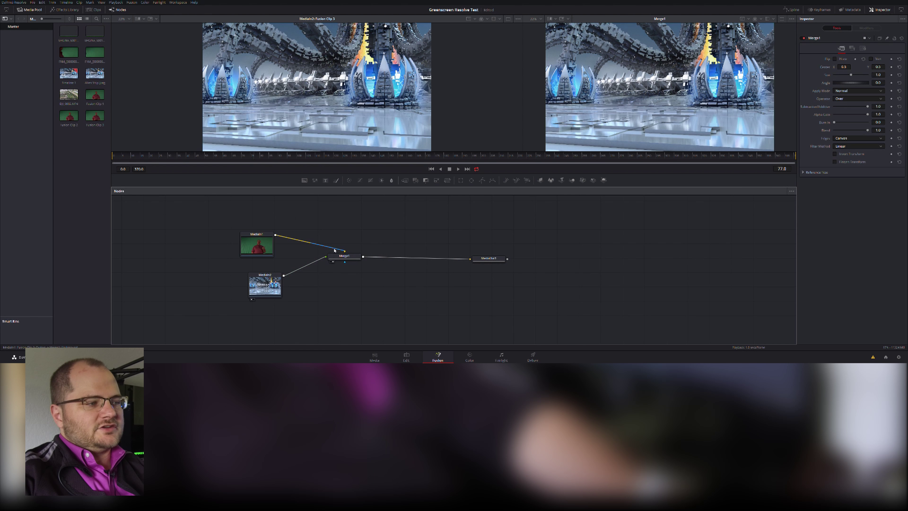
{"action": "mouse_move", "coordinate": [334, 250]}
{"action": "left_mouse_down"}
{"action": "mouse_move", "coordinate": [270, 289]}
{"action": "mouse_move", "coordinate": [342, 257]}
{"action": "left_mouse_up"}
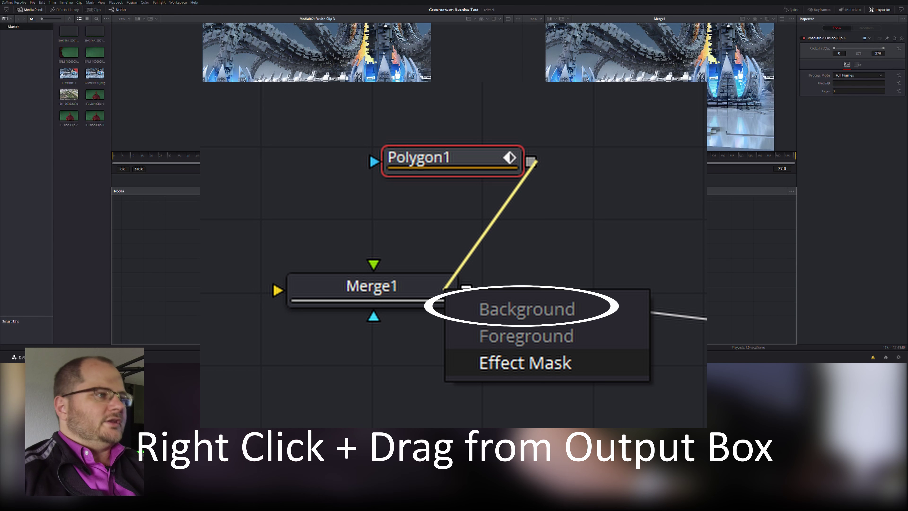
Step: Add an Ultra Keyer node after MediaIn1 and move MediaIn1 away to leave space between them
{"action": "left_click", "coordinate": [261, 244]}
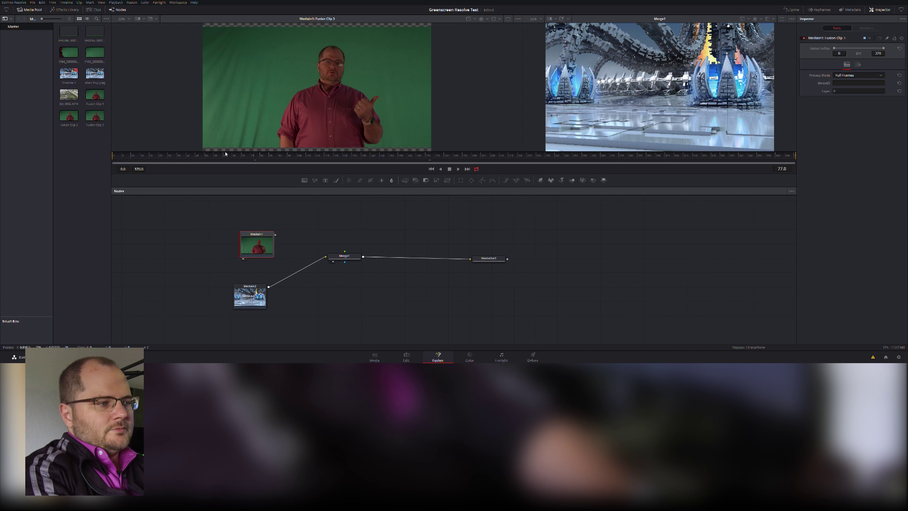
{"action": "key", "text": "shift+space"}
{"action": "type", "text": "ult"}
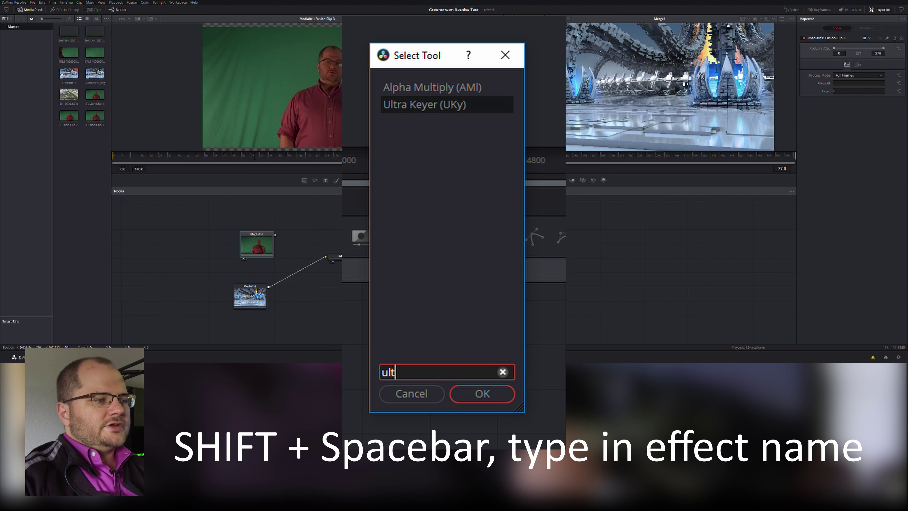
{"action": "key", "text": "Return"}
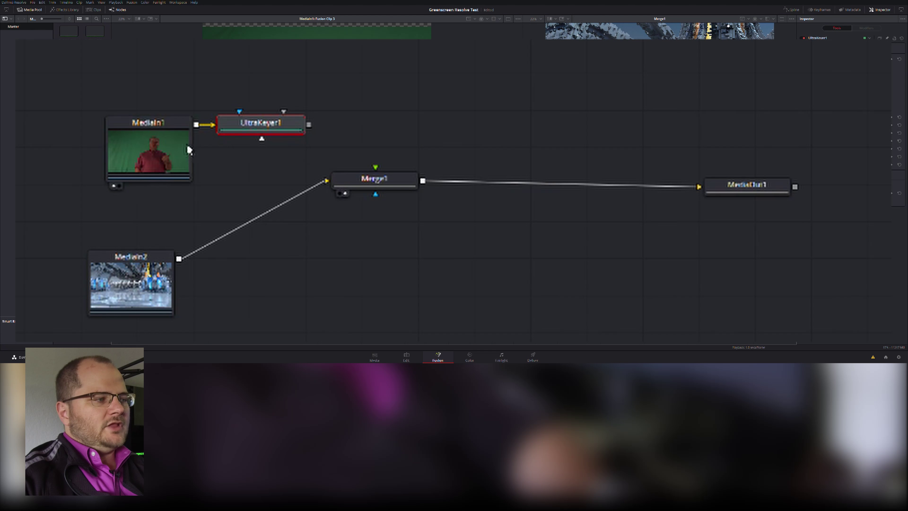
{"action": "left_click_drag", "start_coordinate": [156, 116], "coordinate": [121, 93]}
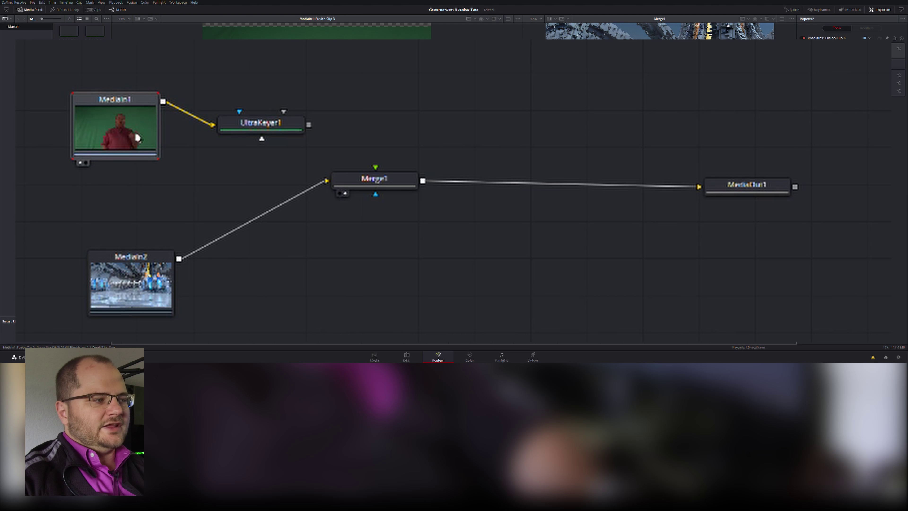
Step: Try sampling the green backdrop from UltraKeyer1's own output as its Background Color, and reset that color
{"action": "left_click", "coordinate": [265, 131]}
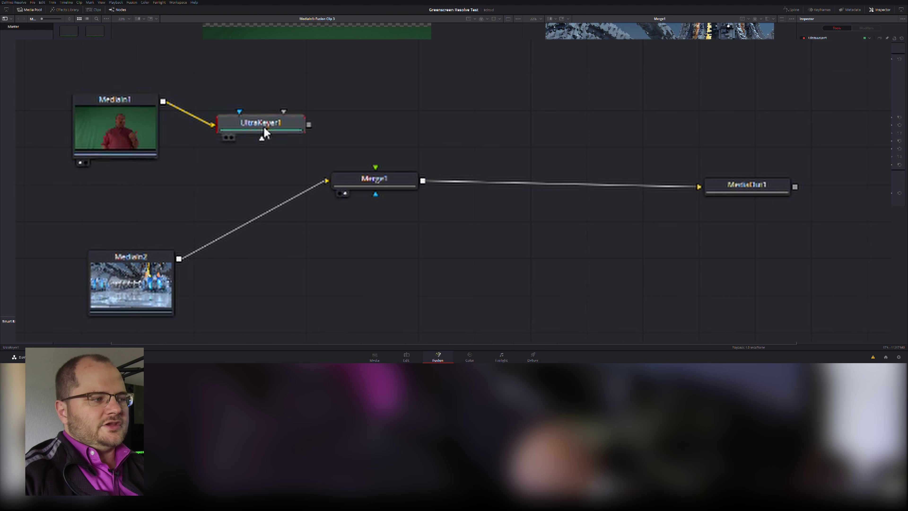
{"action": "key", "text": "2"}
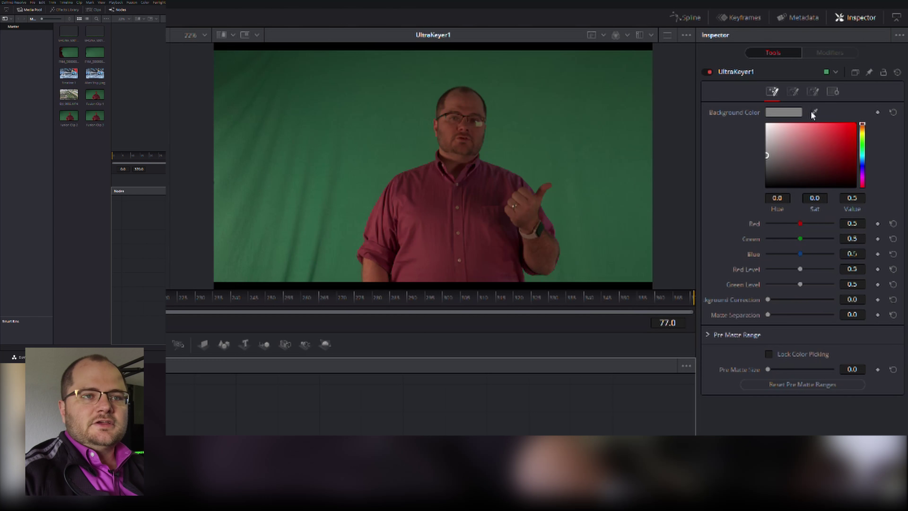
{"action": "left_click_drag", "start_coordinate": [816, 112], "coordinate": [541, 146]}
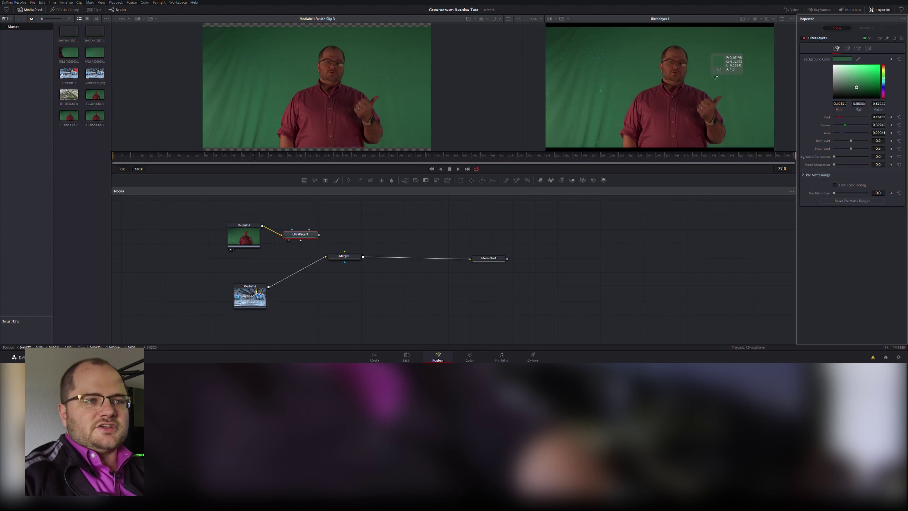
{"action": "left_click_drag", "start_coordinate": [716, 77], "coordinate": [726, 80]}
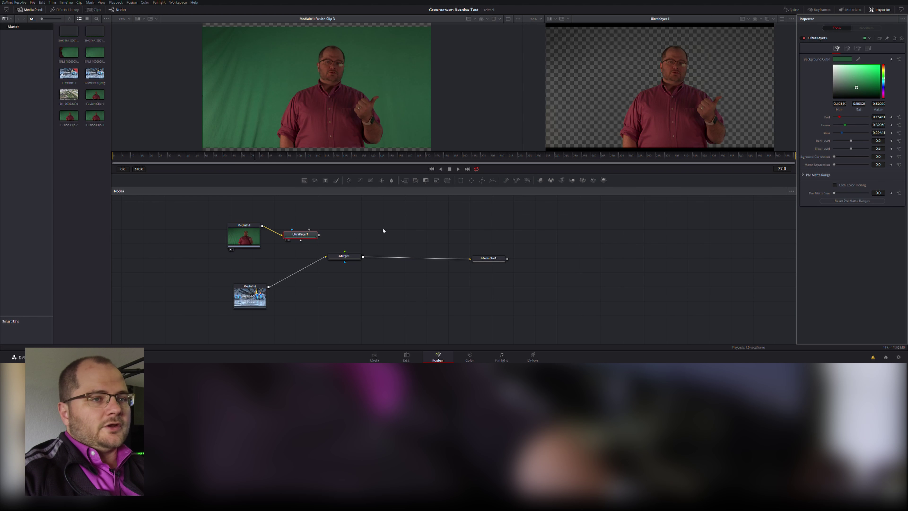
{"action": "left_click", "coordinate": [899, 60]}
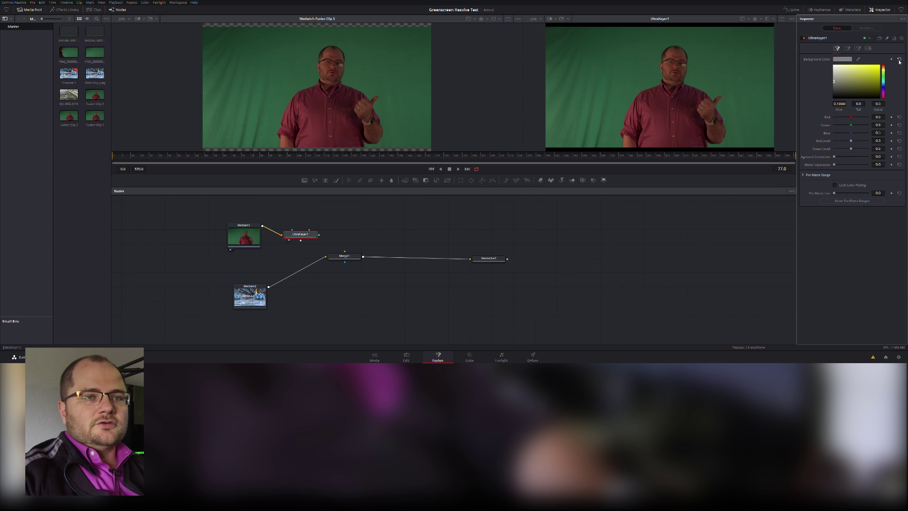
Step: Show MediaIn1 in the second viewer, sample its green backdrop beside the man as UltraKeyer1's Background Color, and display the keyed result there
{"action": "left_click", "coordinate": [245, 237]}
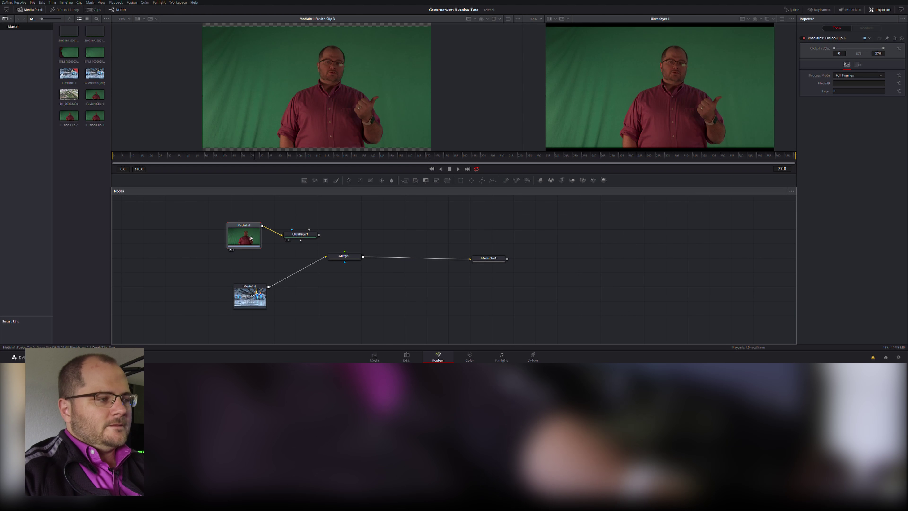
{"action": "key", "text": "2"}
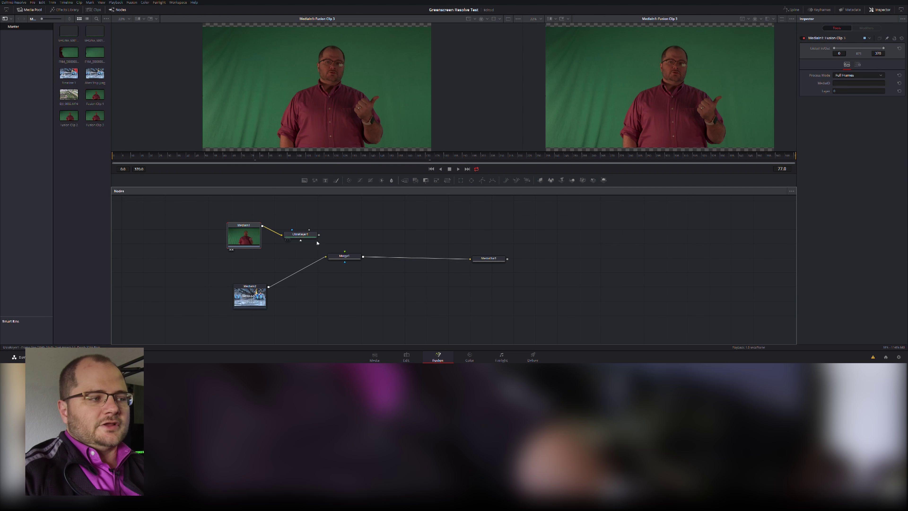
{"action": "left_click", "coordinate": [310, 236]}
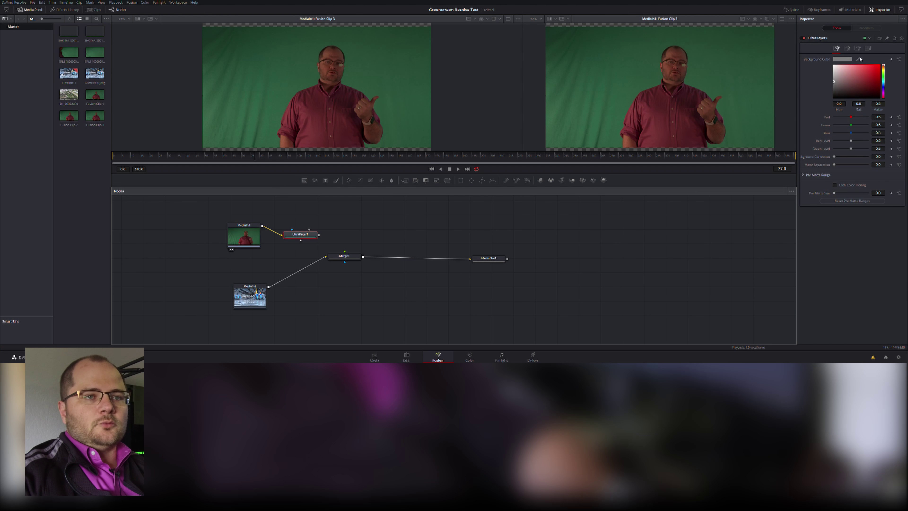
{"action": "left_click_drag", "start_coordinate": [860, 59], "coordinate": [698, 81]}
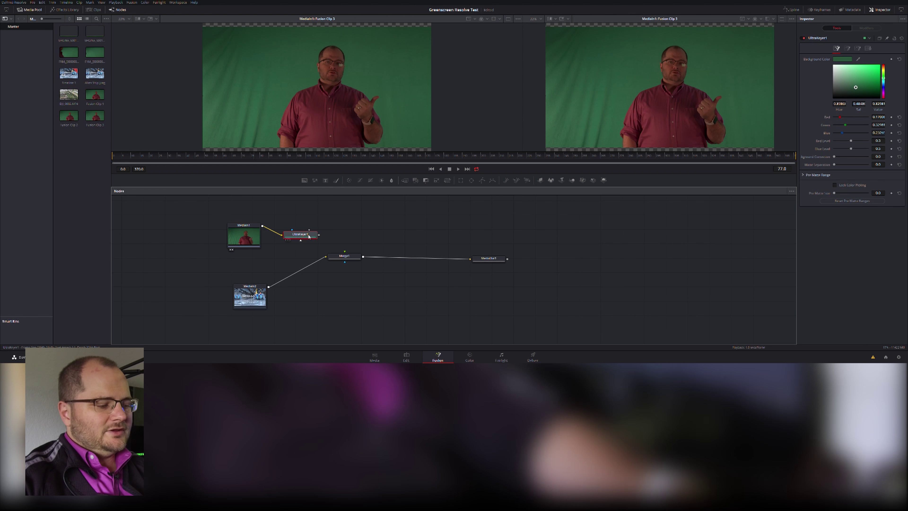
{"action": "key", "text": "2"}
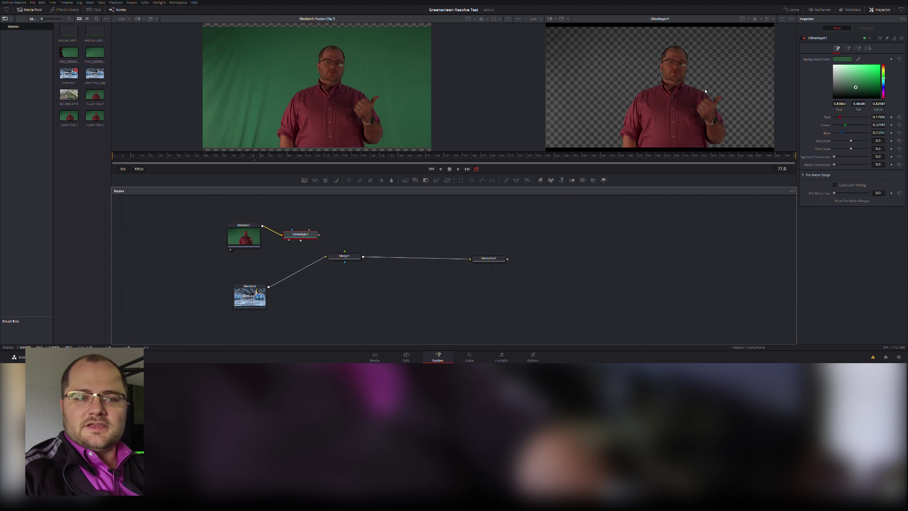
Step: Refine UltraKeyer1's matte edges by setting Matte Contract/Expand to 0.02 and Matte Gamma to 0.83
{"action": "scroll", "coordinate": [692, 81], "scroll_direction": "up", "scroll_amount": 6}
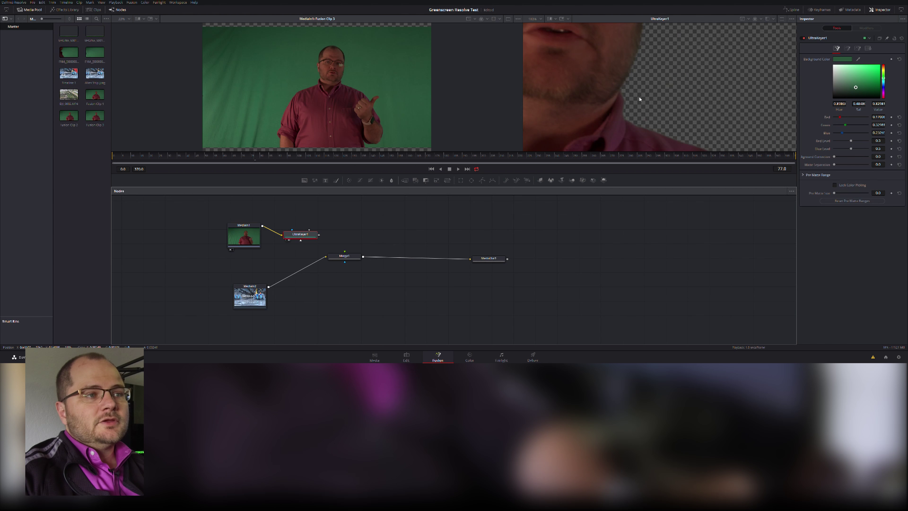
{"action": "scroll", "coordinate": [640, 99], "scroll_direction": "up", "scroll_amount": 4}
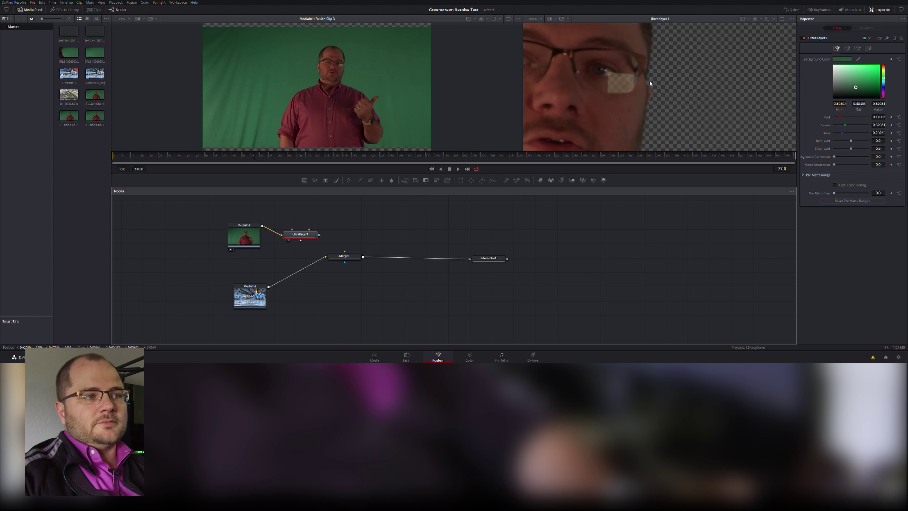
{"action": "scroll", "coordinate": [658, 105], "scroll_direction": "down", "scroll_amount": 3}
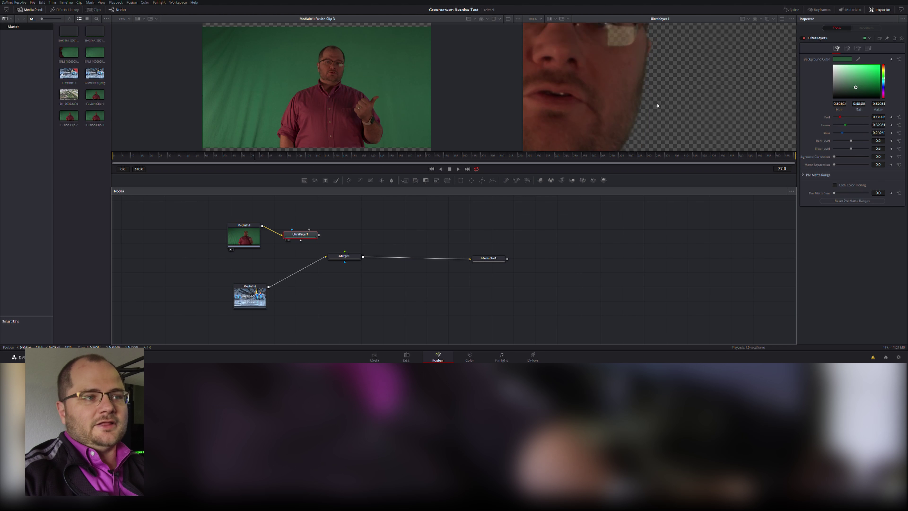
{"action": "scroll", "coordinate": [638, 92], "scroll_direction": "down", "scroll_amount": 3}
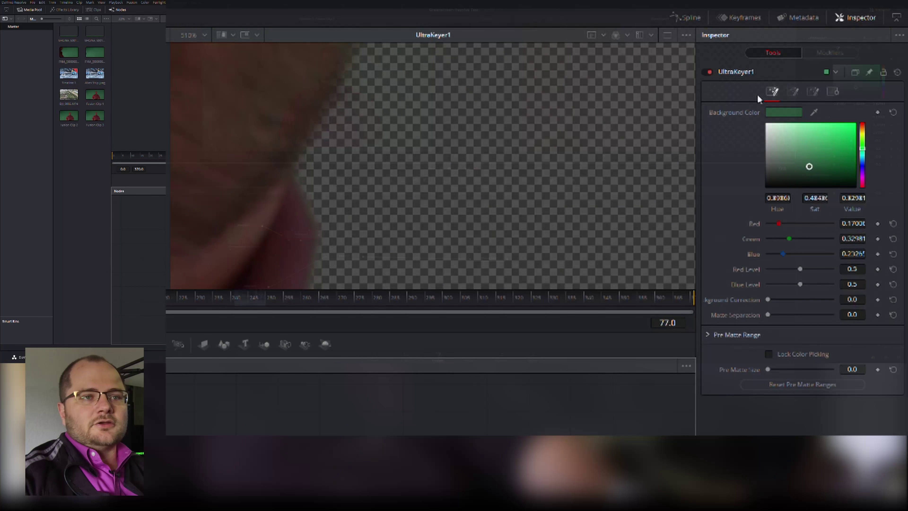
{"action": "left_click", "coordinate": [793, 92]}
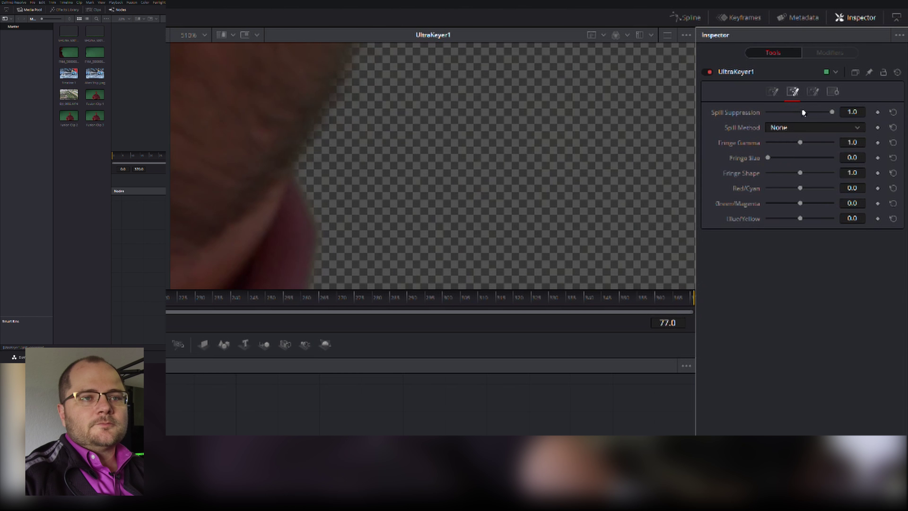
{"action": "left_click", "coordinate": [816, 93]}
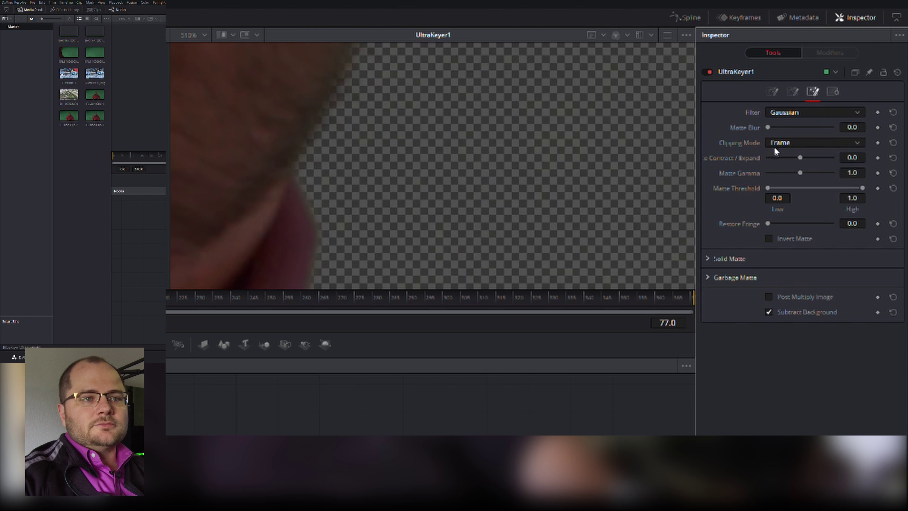
{"action": "mouse_move", "coordinate": [800, 173]}
{"action": "left_mouse_down"}
{"action": "mouse_move", "coordinate": [792, 172]}
{"action": "mouse_move", "coordinate": [812, 173]}
{"action": "mouse_move", "coordinate": [786, 174]}
{"action": "mouse_move", "coordinate": [790, 157]}
{"action": "mouse_move", "coordinate": [802, 159]}
{"action": "left_mouse_up"}
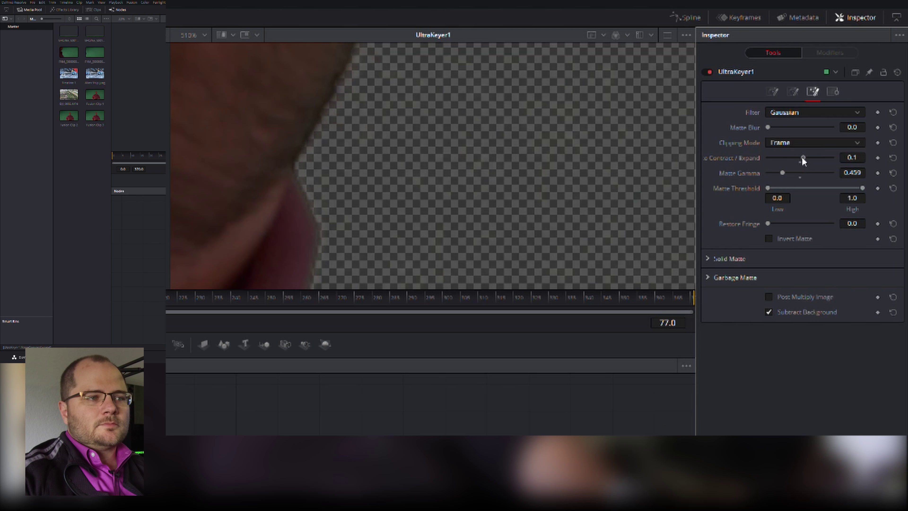
{"action": "left_click_drag", "start_coordinate": [784, 172], "coordinate": [800, 158]}
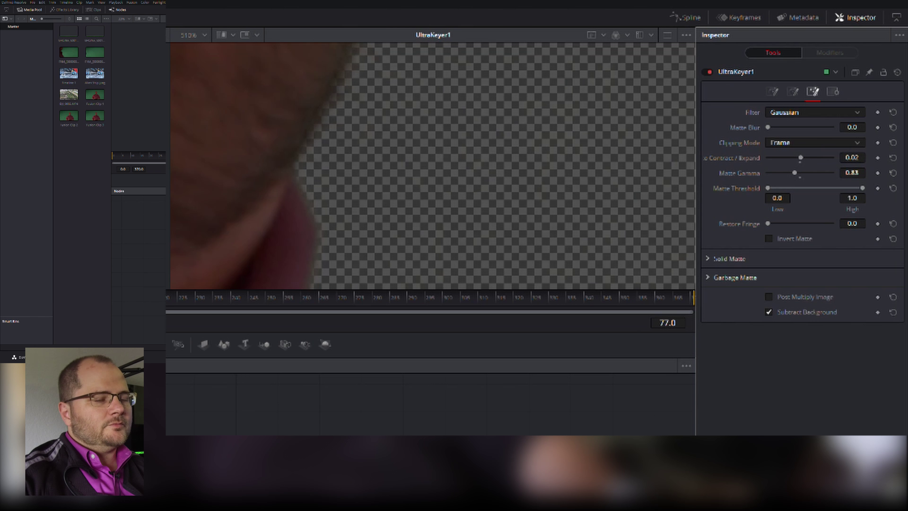
Step: Check the whole keyed figure and fit the UltraKeyer1 image to the second viewer
{"action": "scroll", "coordinate": [629, 134], "scroll_direction": "down", "scroll_amount": 5}
{"action": "scroll", "coordinate": [640, 129], "scroll_direction": "down", "scroll_amount": 5}
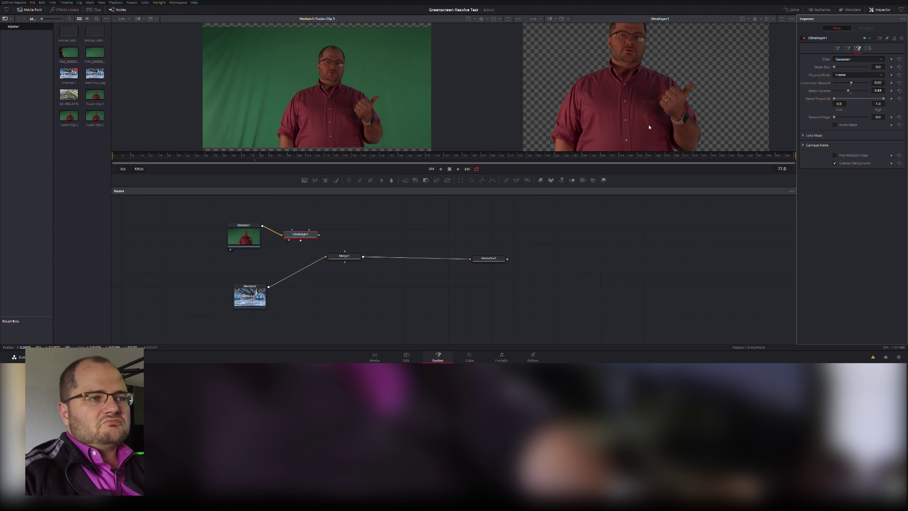
{"action": "scroll", "coordinate": [649, 127], "scroll_direction": "down", "scroll_amount": 3}
{"action": "scroll", "coordinate": [650, 124], "scroll_direction": "down", "scroll_amount": 3}
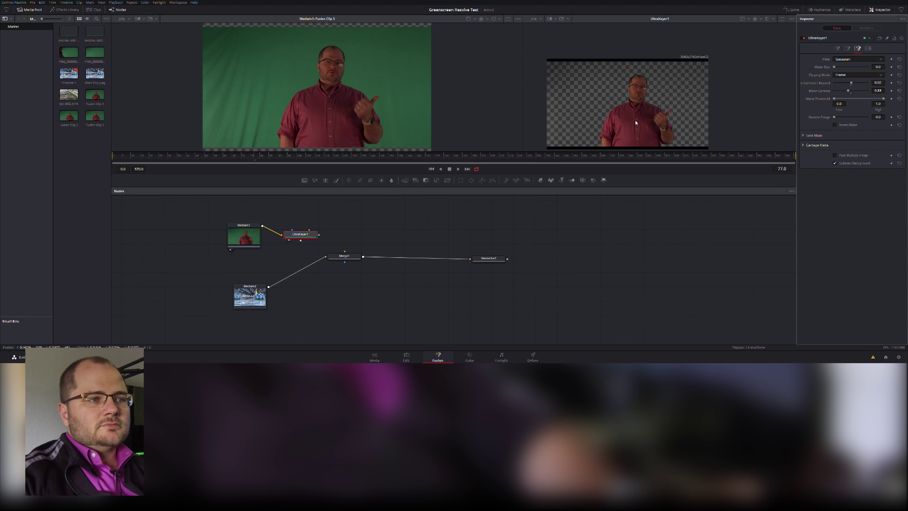
{"action": "scroll", "coordinate": [636, 123], "scroll_direction": "up", "scroll_amount": 2}
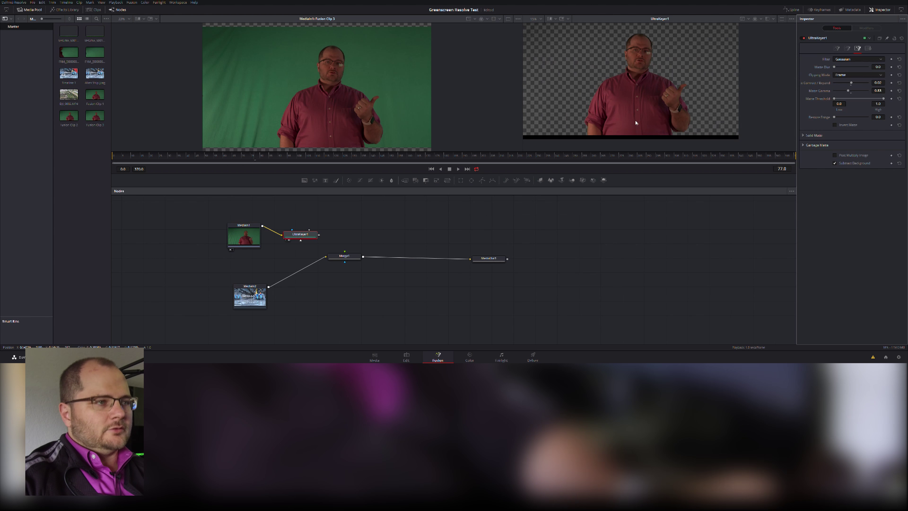
{"action": "left_click", "coordinate": [542, 19]}
{"action": "left_click", "coordinate": [537, 29]}
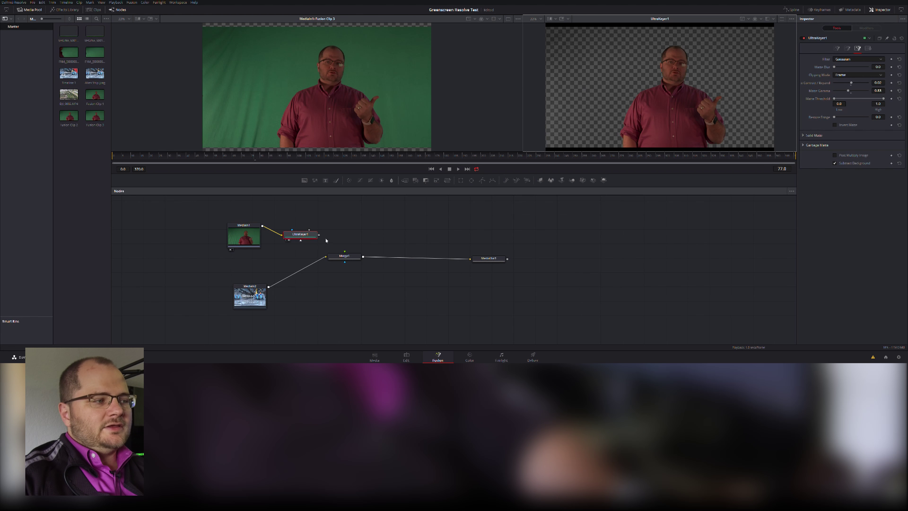
Step: Connect UltraKeyer1's output to Merge1 as the foreground, space out the keyer nodes, and show Merge1 in the second viewer
{"action": "left_click_drag", "start_coordinate": [319, 235], "coordinate": [352, 258]}
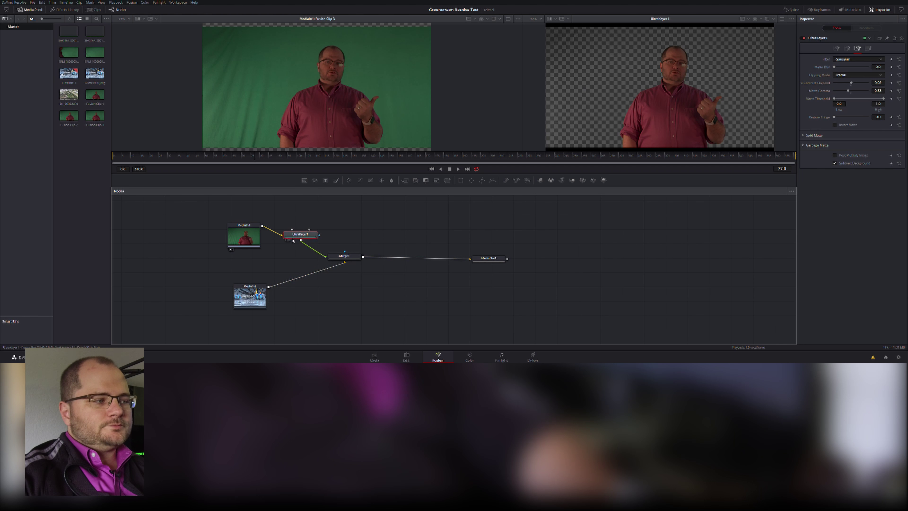
{"action": "left_click_drag", "start_coordinate": [231, 204], "coordinate": [267, 234]}
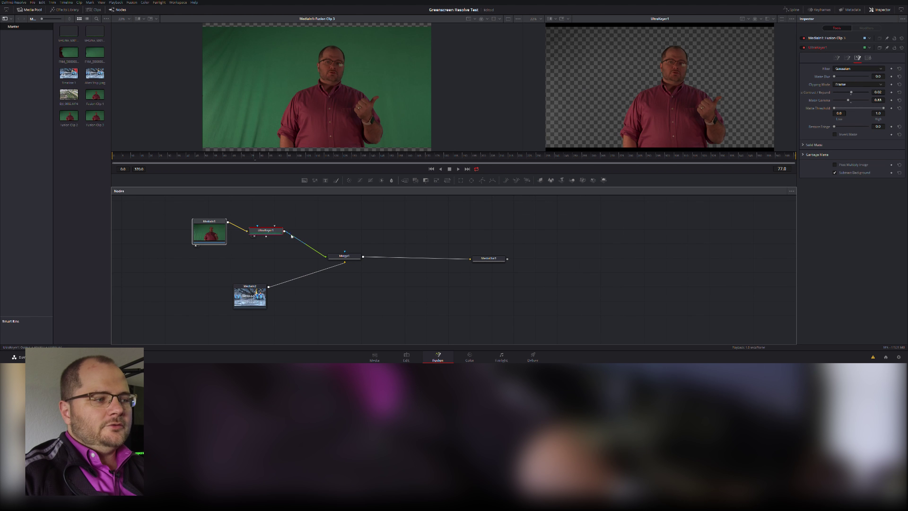
{"action": "left_click", "coordinate": [352, 260]}
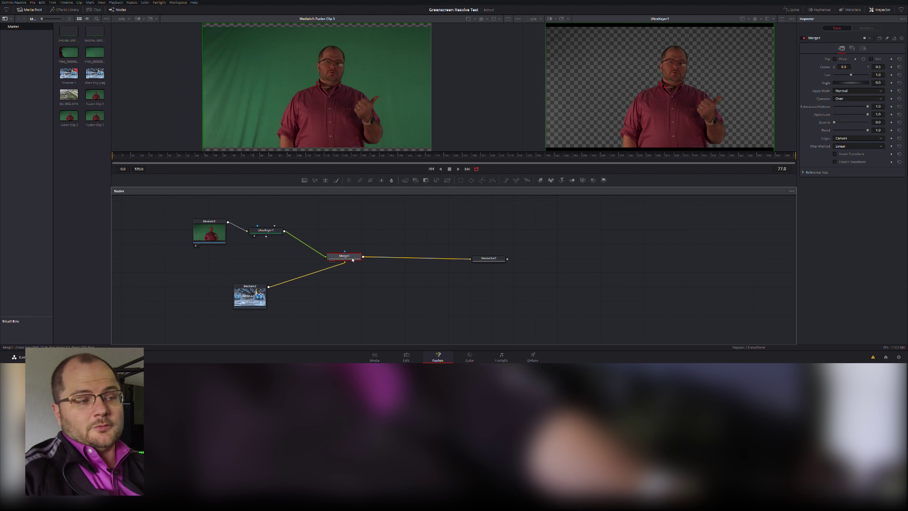
{"action": "key", "text": "2"}
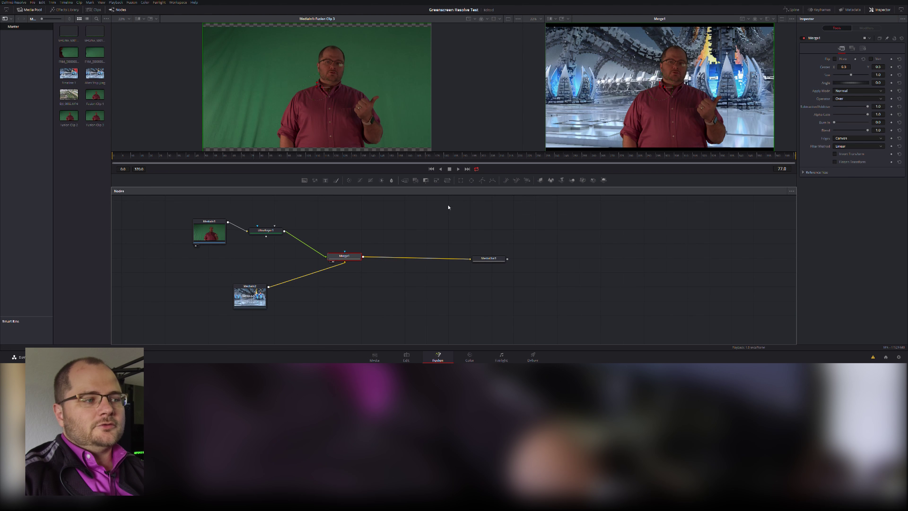
Step: Insert a Brightness / Contrast node between UltraKeyer1 and Merge1
{"action": "left_click", "coordinate": [325, 232]}
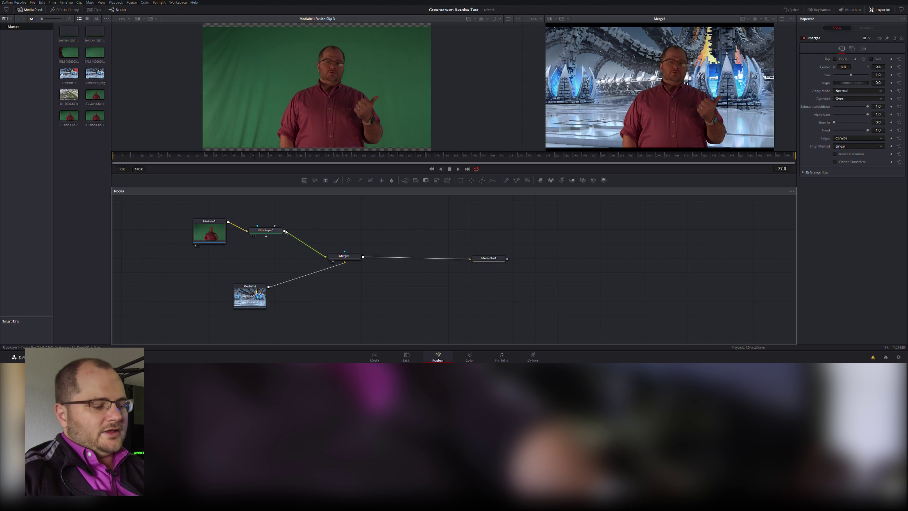
{"action": "left_click", "coordinate": [275, 231]}
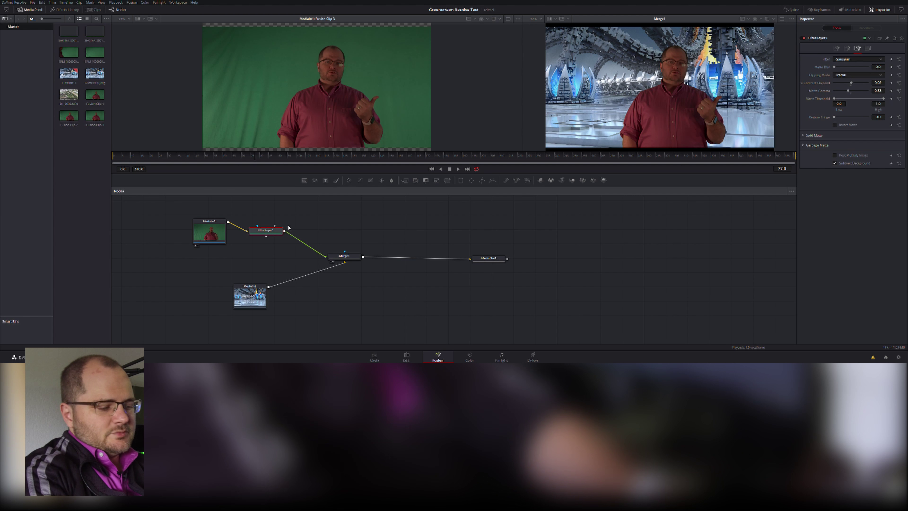
{"action": "key", "text": "shift+space"}
{"action": "type", "text": "brigh"}
{"action": "key", "text": "Return"}
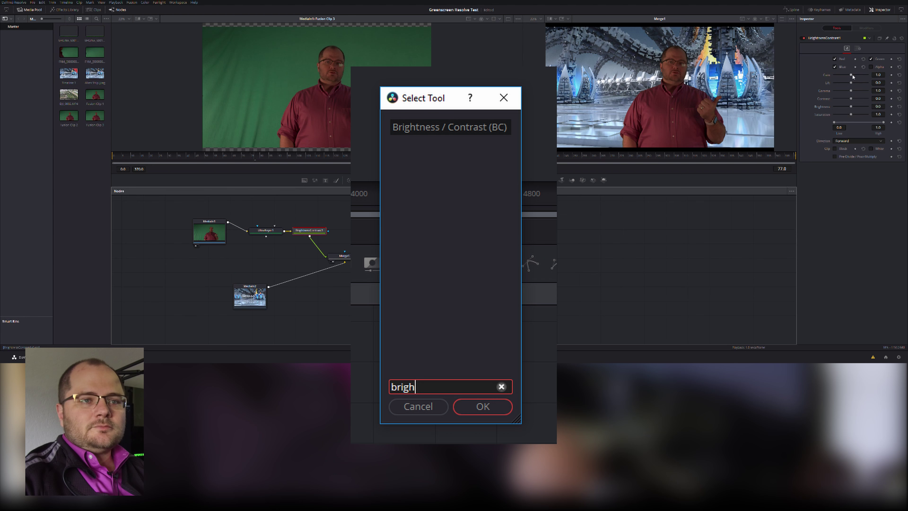
Step: Brighten the keyed man in BrightnessContrast1 with Gain 1.25, Lift 0.03, Gamma 1.44 and Contrast 0.44
{"action": "left_click_drag", "start_coordinate": [853, 76], "coordinate": [854, 76]}
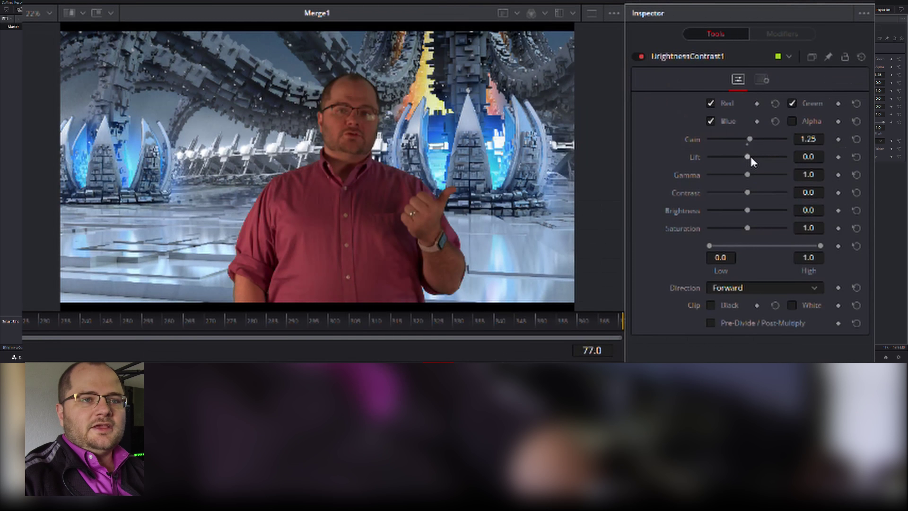
{"action": "left_click_drag", "start_coordinate": [751, 158], "coordinate": [754, 172]}
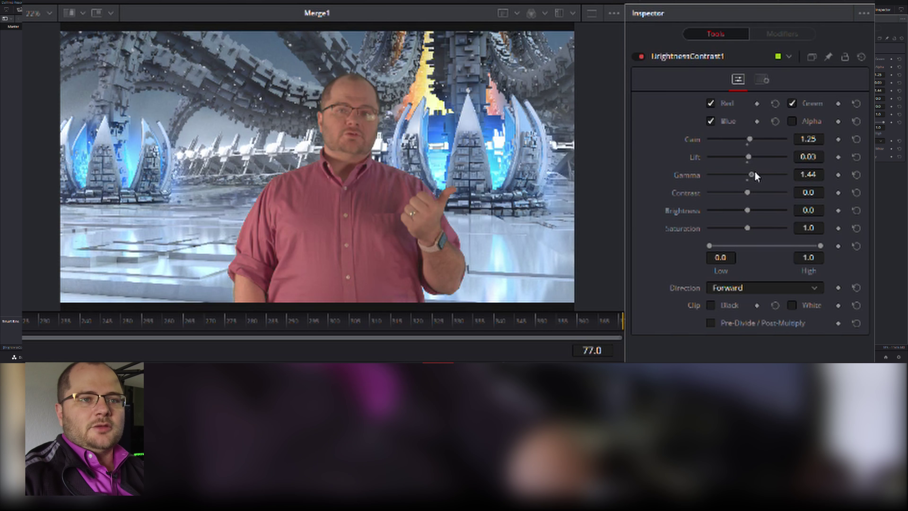
{"action": "left_click_drag", "start_coordinate": [747, 193], "coordinate": [764, 192]}
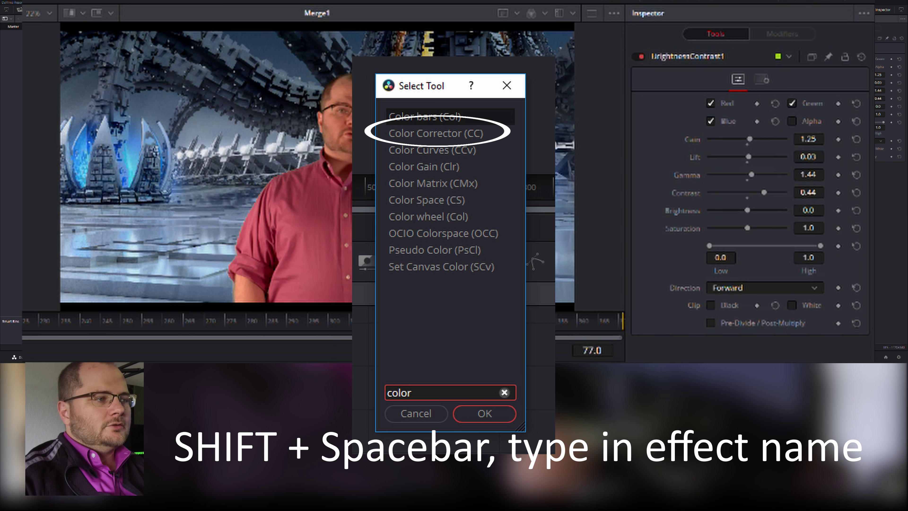
Step: Add a Color Corrector node after BrightnessContrast1 and tint the man slightly blue with Tint about -0.431 and Strength 0.1625
{"action": "left_click", "coordinate": [756, 414]}
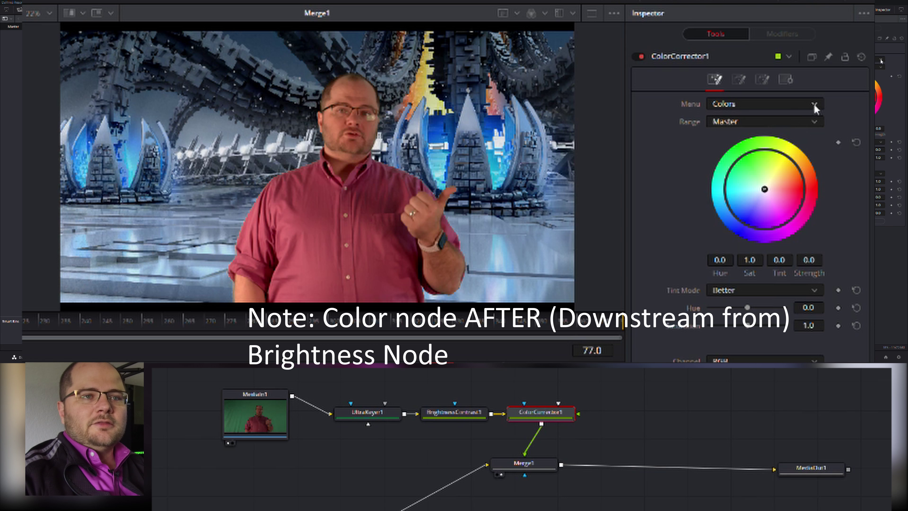
{"action": "left_click", "coordinate": [739, 79]}
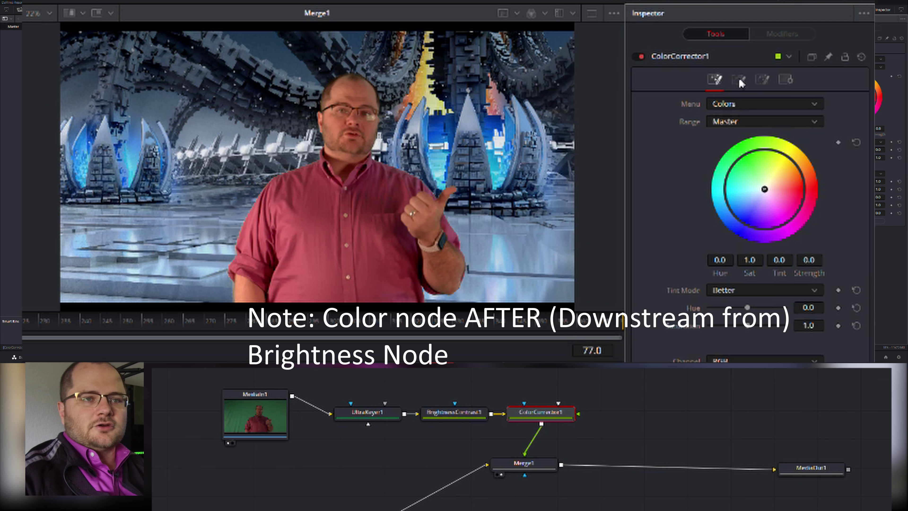
{"action": "left_click", "coordinate": [763, 81]}
{"action": "left_click", "coordinate": [715, 79]}
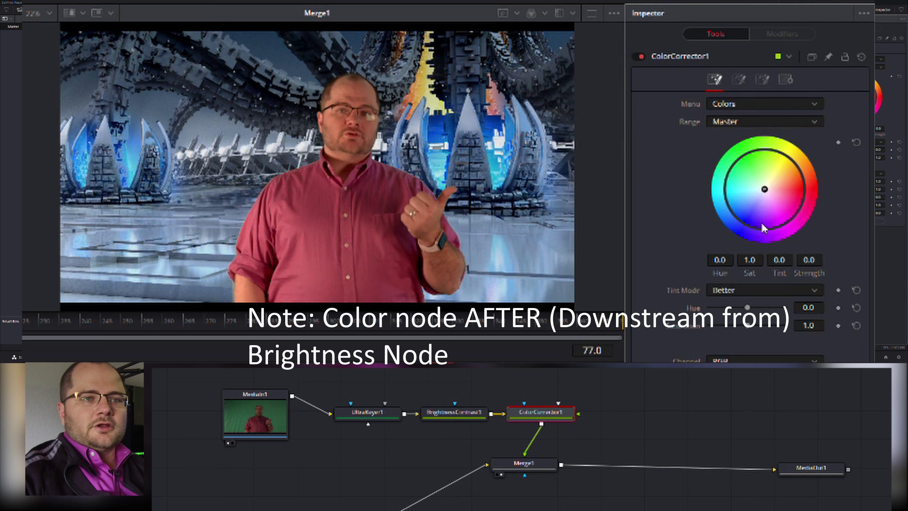
{"action": "left_click_drag", "start_coordinate": [766, 205], "coordinate": [748, 200]}
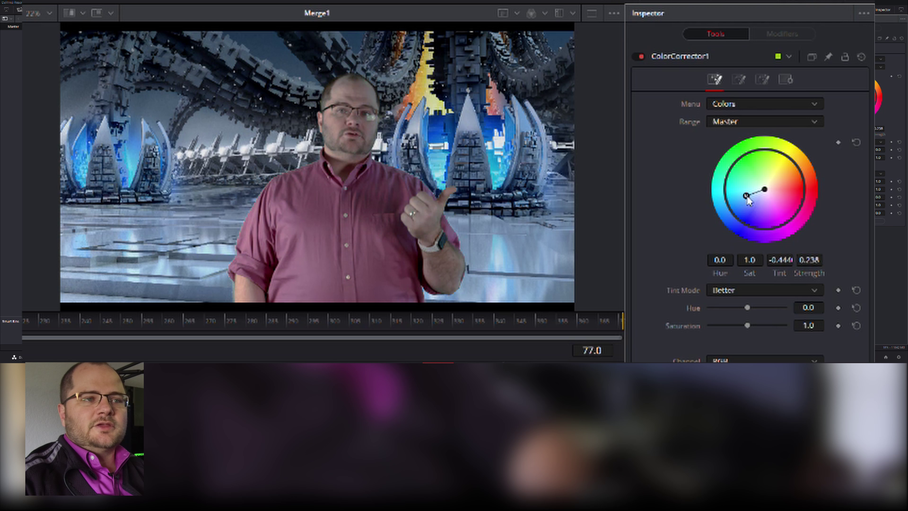
{"action": "left_click_drag", "start_coordinate": [749, 201], "coordinate": [751, 202]}
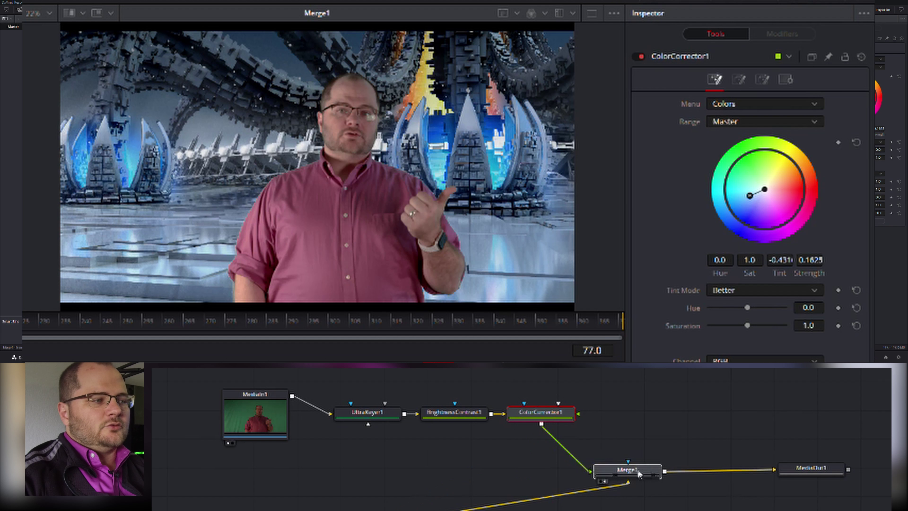
Step: Tidy the node graph by moving Merge1 beyond ColorCorrector1 toward MediaOut1 and placing MediaIn2 close below Merge1
{"action": "left_click", "coordinate": [639, 474]}
{"action": "left_click_drag", "start_coordinate": [372, 510], "coordinate": [546, 510]}
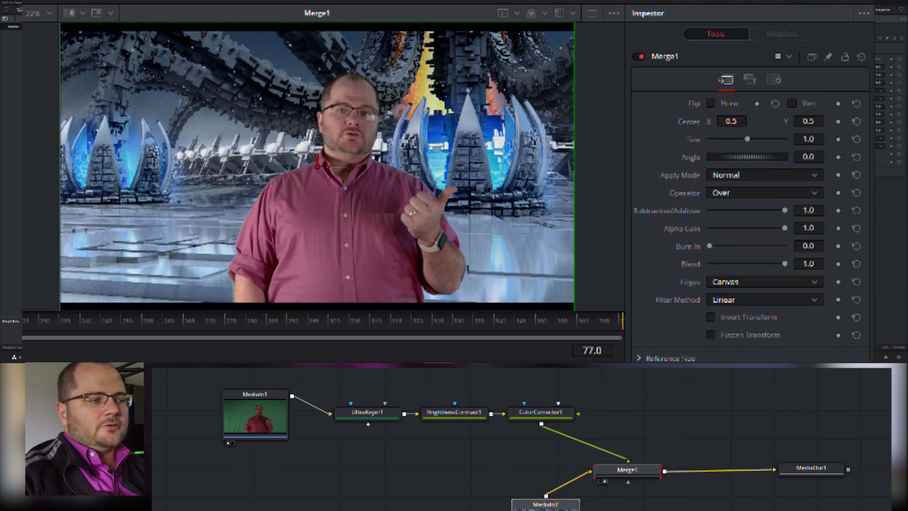
{"action": "left_click", "coordinate": [546, 504]}
Step: Show the final MediaOut1 composite in the second viewer and switch to the Edit page
{"action": "left_click", "coordinate": [813, 470]}
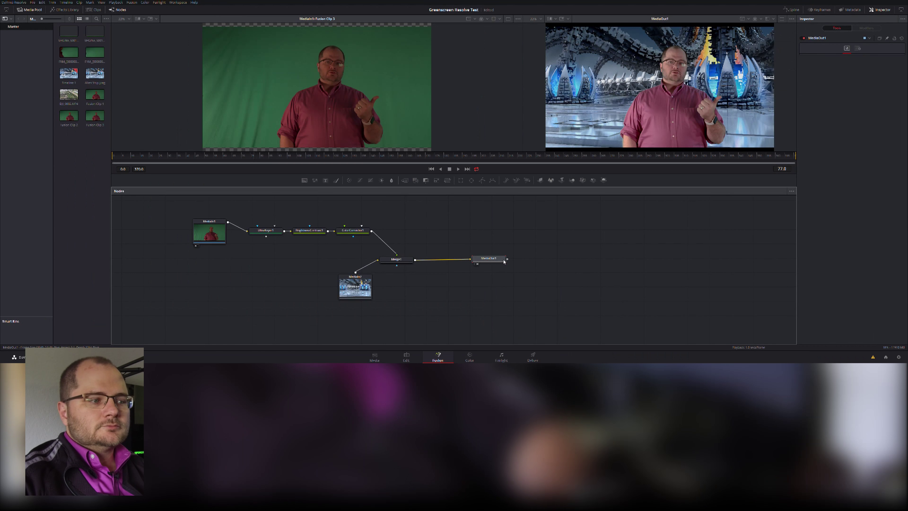
{"action": "left_click", "coordinate": [407, 356]}
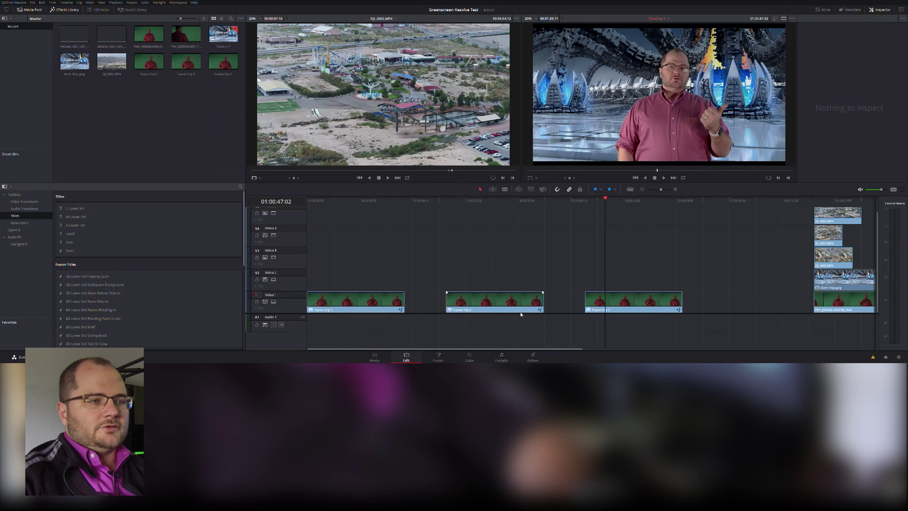